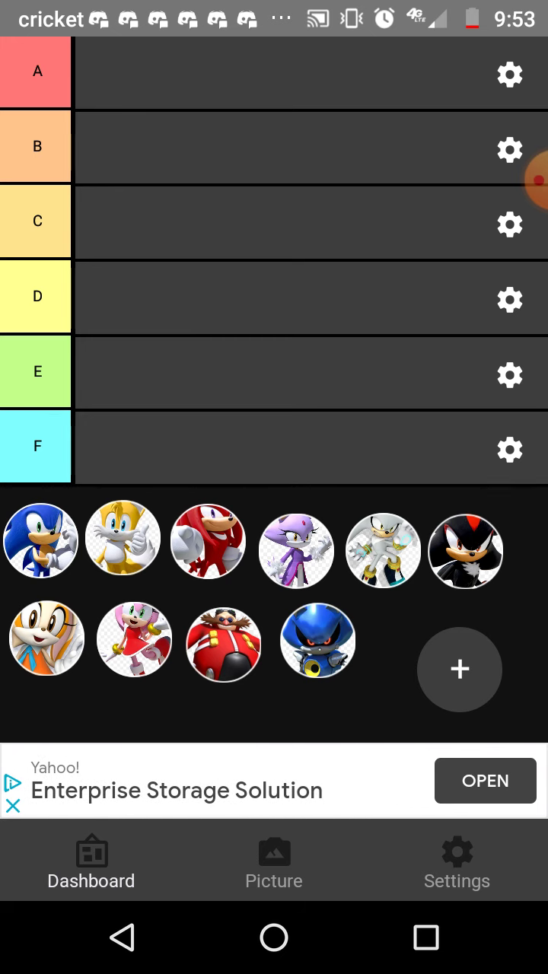
Step: Place Sonic in tier B, Tails in tier A and Knuckles in tier D
mouse_move(40, 540)
mouse_down()
mouse_move(44, 517)
mouse_move(196, 202)
mouse_move(142, 316)
mouse_move(183, 305)
mouse_move(120, 238)
mouse_move(104, 146)
mouse_up()
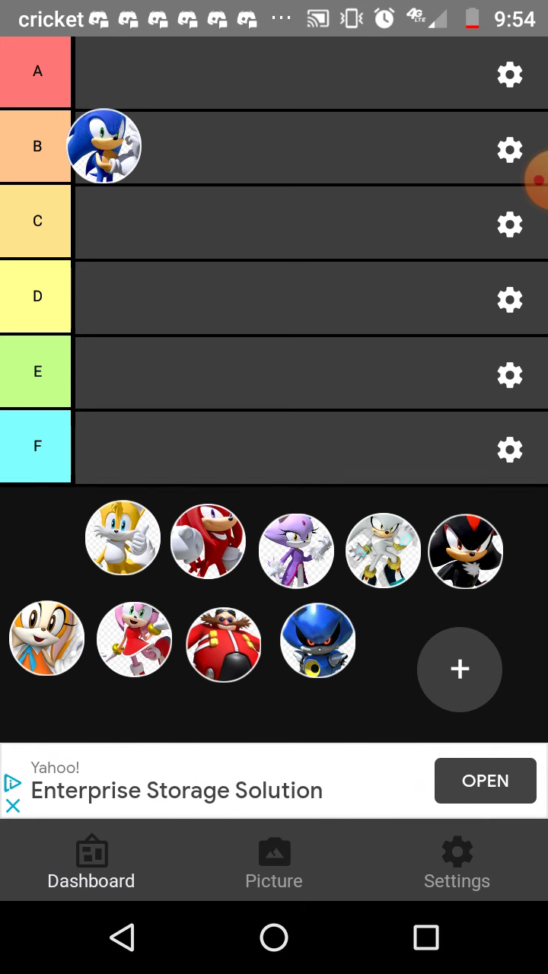
mouse_move(123, 537)
mouse_down()
mouse_move(89, 513)
mouse_move(100, 524)
mouse_up()
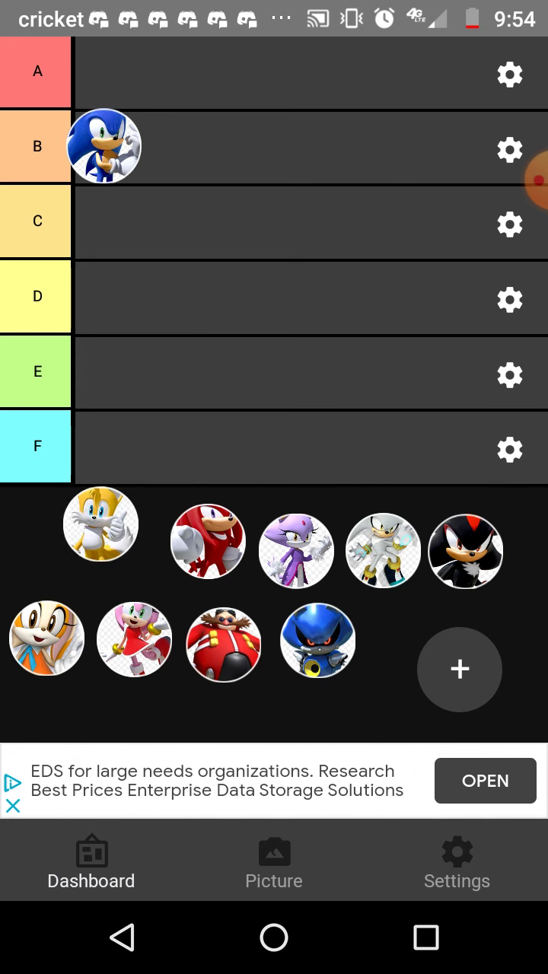
mouse_move(100, 523)
mouse_down()
mouse_move(144, 391)
mouse_move(185, 200)
mouse_move(172, 99)
mouse_move(111, 61)
mouse_move(107, 76)
mouse_move(108, 71)
mouse_up()
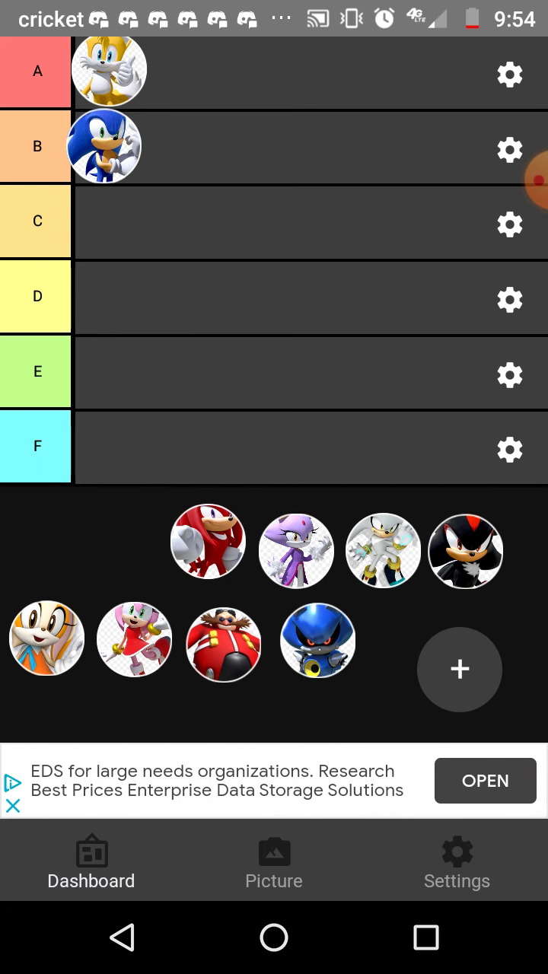
drag(208, 541, 123, 535)
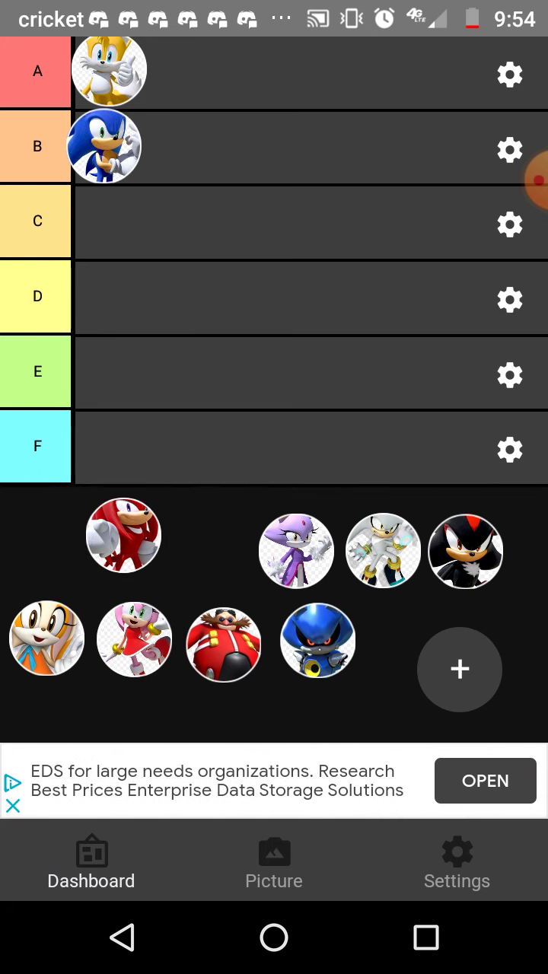
mouse_move(123, 535)
mouse_down()
mouse_move(241, 374)
mouse_move(185, 381)
mouse_move(97, 296)
mouse_up()
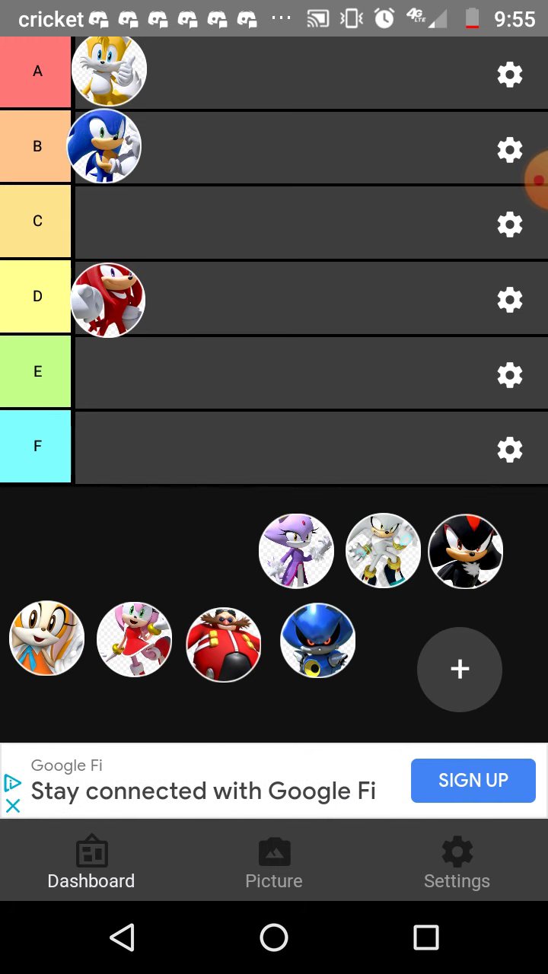
Step: Move Blaze from the pool into tier C, shifting Silver within the pool
mouse_move(296, 550)
mouse_down()
mouse_move(230, 537)
mouse_move(162, 537)
mouse_up()
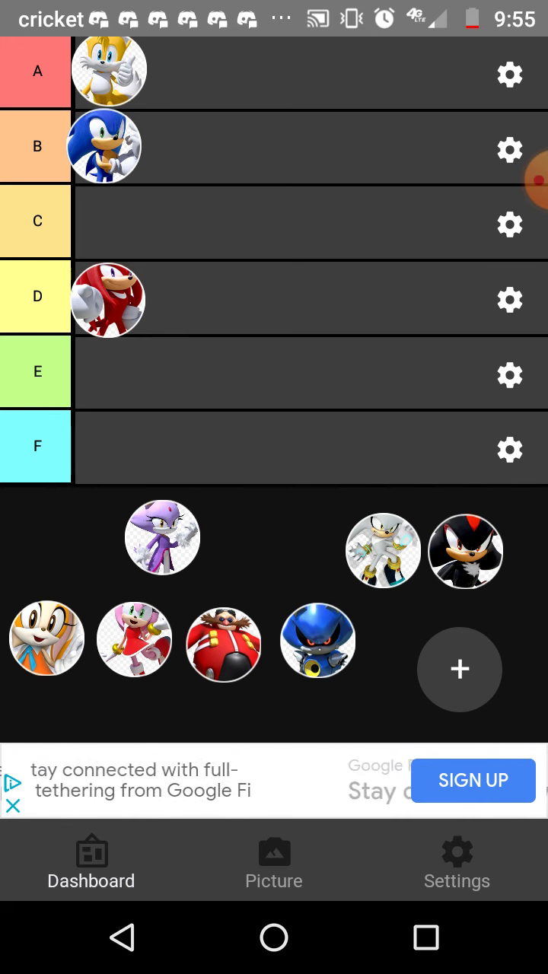
mouse_move(382, 550)
mouse_down()
mouse_move(279, 500)
mouse_move(313, 538)
mouse_move(341, 539)
mouse_up()
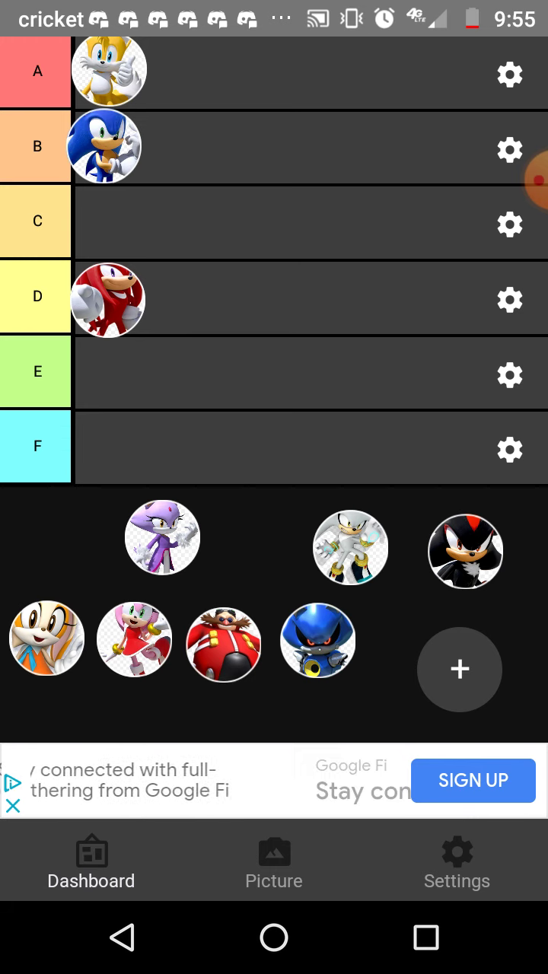
mouse_move(162, 537)
mouse_down()
mouse_move(242, 312)
mouse_move(175, 198)
mouse_move(110, 221)
mouse_up()
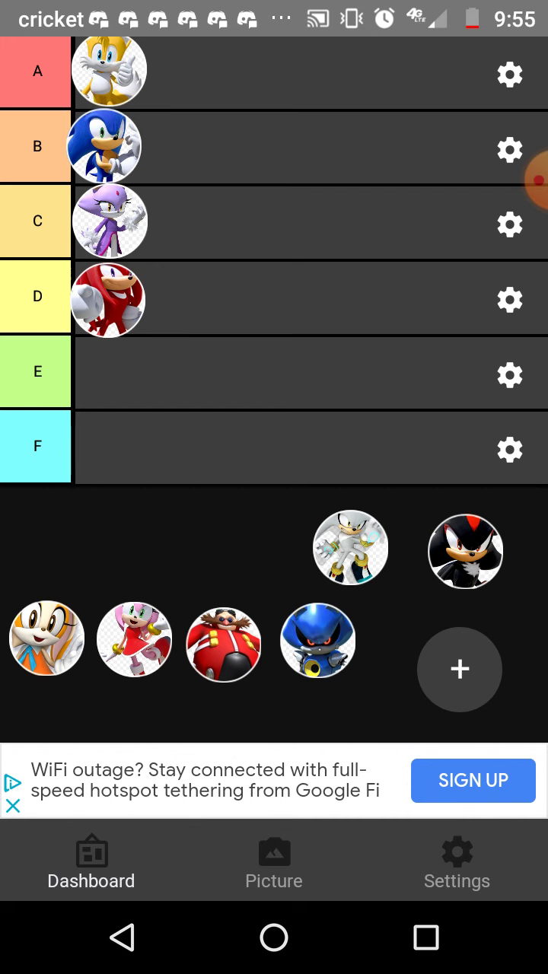
Step: Reorder the pool as Silver, Shadow, Cream, Amy, then Eggman and Metal Sonic below
mouse_move(350, 548)
mouse_down()
mouse_move(317, 540)
mouse_move(119, 531)
mouse_up()
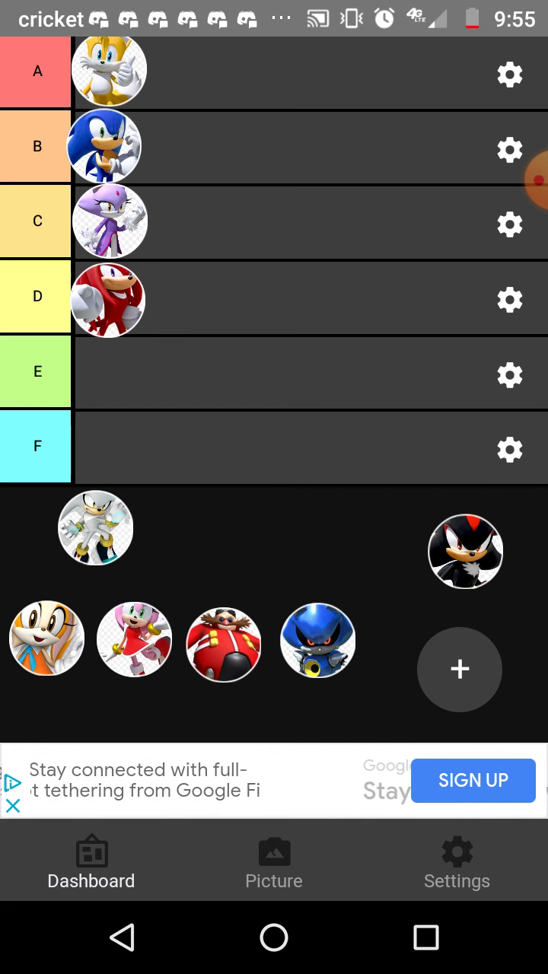
mouse_move(465, 551)
mouse_down()
mouse_move(365, 559)
mouse_move(206, 532)
mouse_up()
mouse_move(57, 631)
mouse_down()
mouse_move(139, 631)
mouse_move(263, 570)
mouse_move(298, 528)
mouse_move(295, 517)
mouse_up()
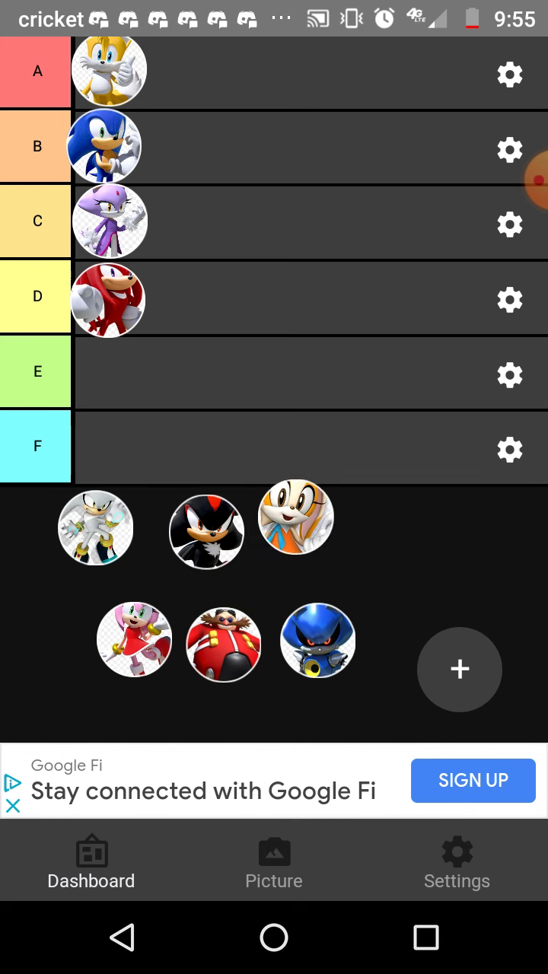
mouse_move(134, 639)
mouse_down()
mouse_move(278, 576)
mouse_move(394, 556)
mouse_move(423, 529)
mouse_up()
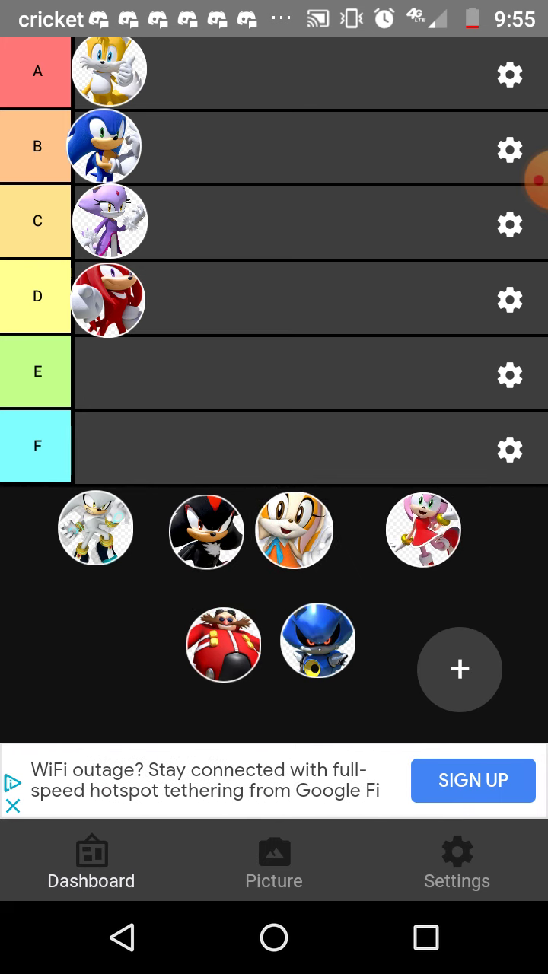
drag(223, 644, 96, 641)
mouse_move(317, 641)
mouse_down()
mouse_move(232, 651)
mouse_move(191, 641)
mouse_up()
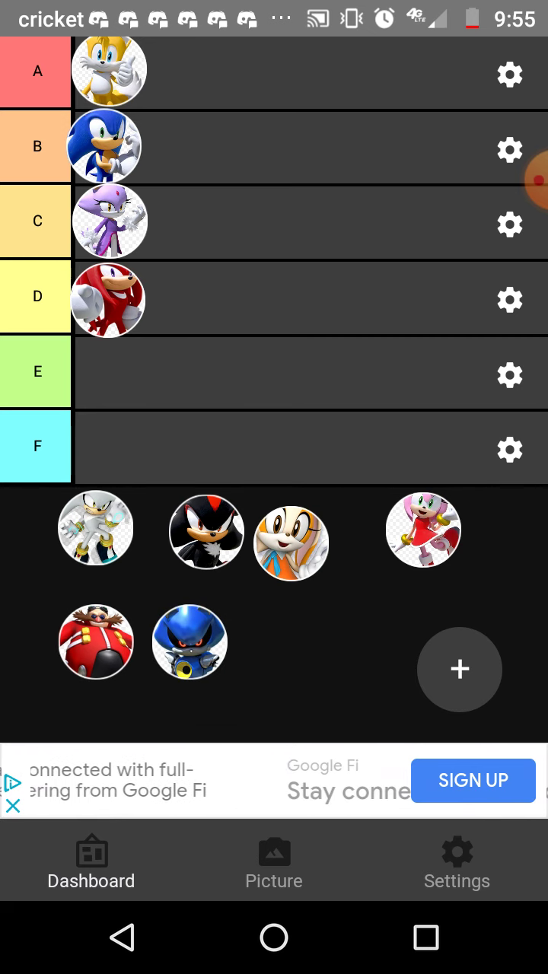
Step: Place Silver in tier E and close the gap by moving Shadow and Cream left
mouse_move(96, 527)
mouse_down()
mouse_move(115, 459)
mouse_move(96, 537)
mouse_up()
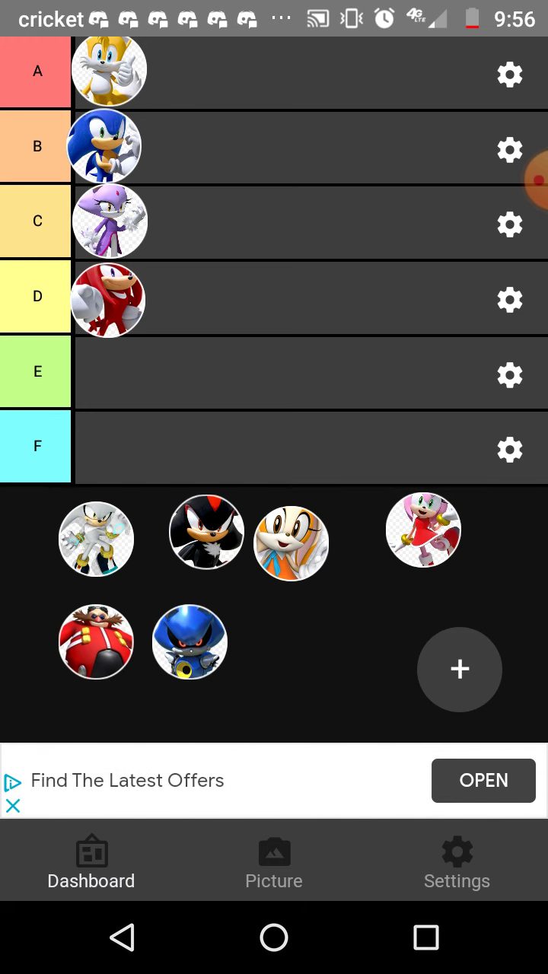
mouse_move(95, 539)
mouse_down()
mouse_move(117, 450)
mouse_move(111, 376)
mouse_up()
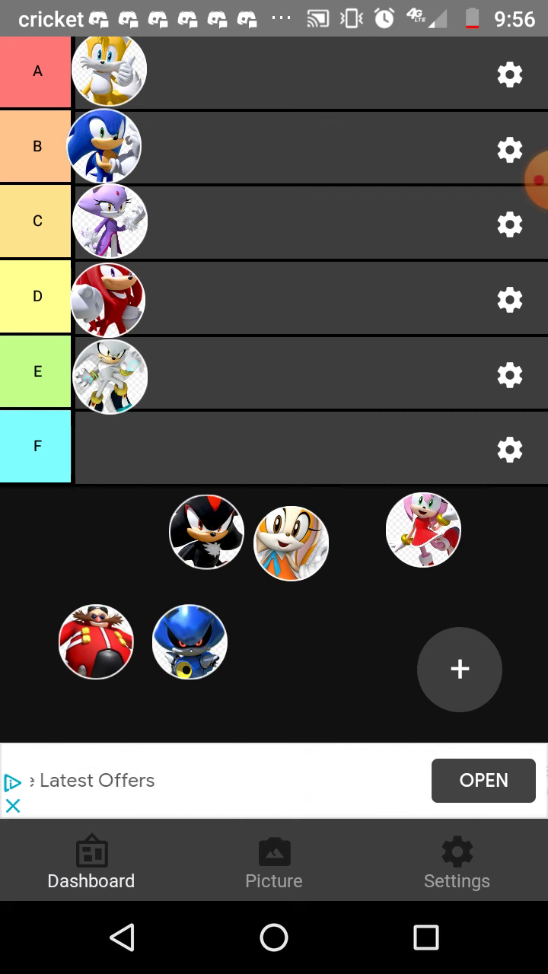
drag(206, 531, 141, 526)
mouse_move(290, 544)
mouse_down()
mouse_move(285, 539)
mouse_move(255, 547)
mouse_up()
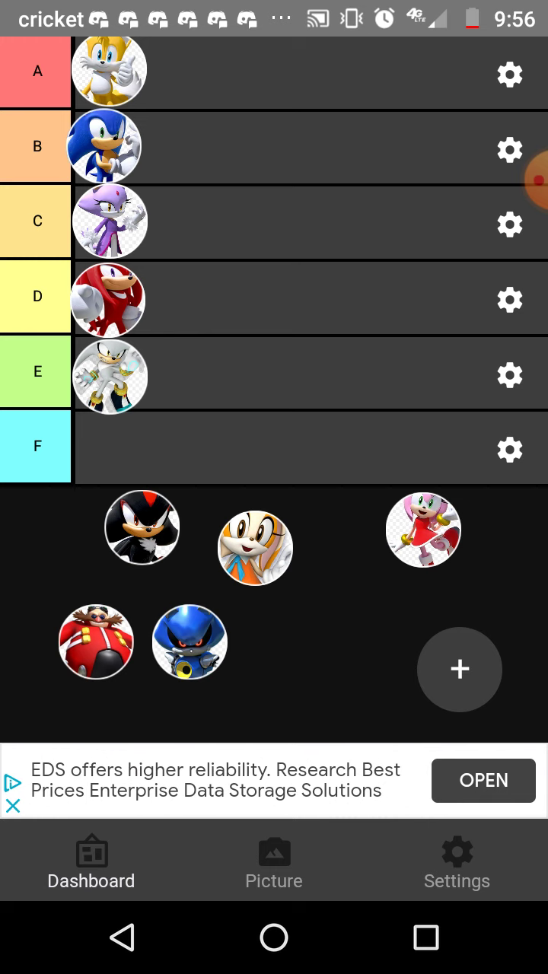
Step: Put Shadow in tier B beside Sonic, then rearrange Cream, Amy and Metal Sonic in the pool
mouse_move(142, 526)
mouse_down()
mouse_move(218, 215)
mouse_move(196, 149)
mouse_move(187, 144)
mouse_move(188, 149)
mouse_up()
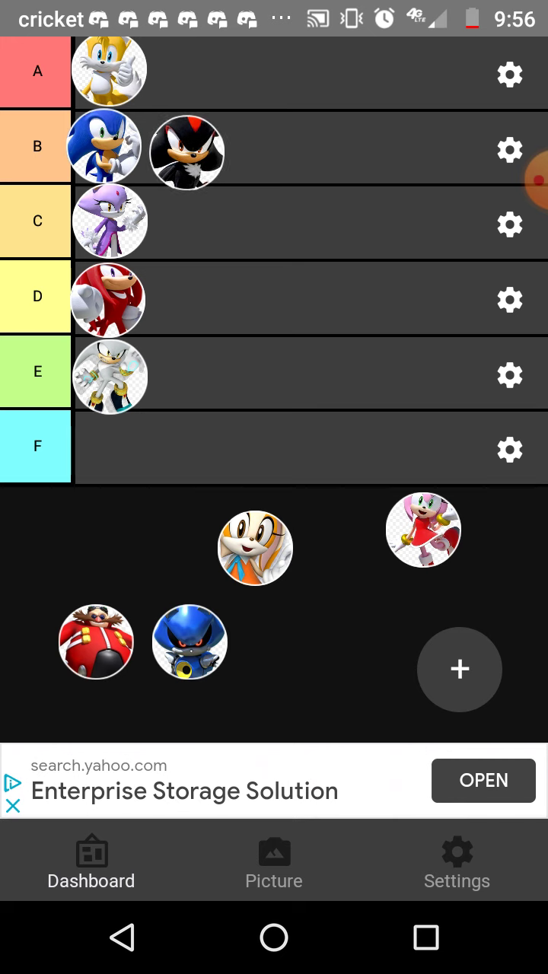
drag(255, 547, 109, 527)
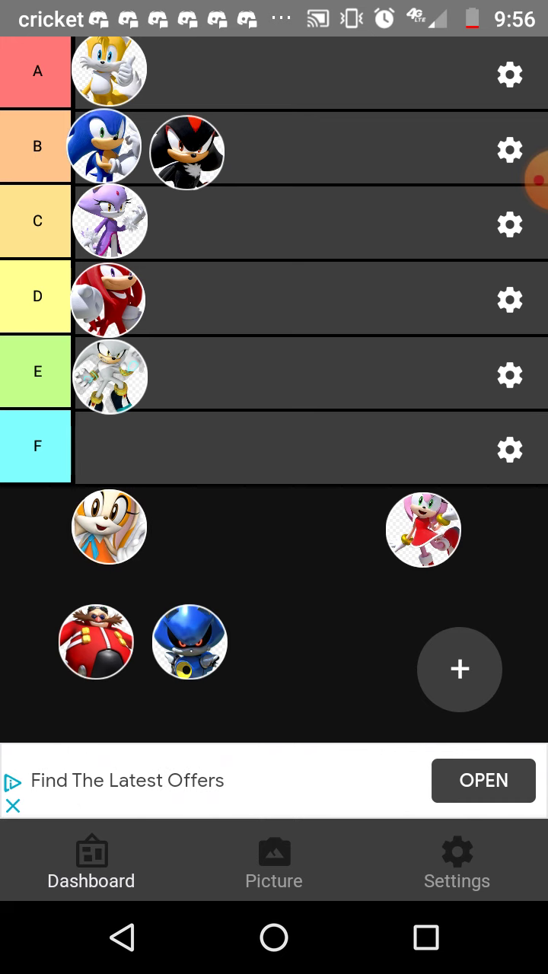
mouse_move(424, 530)
mouse_down()
mouse_move(348, 542)
mouse_move(243, 535)
mouse_move(248, 535)
mouse_up()
drag(189, 642, 369, 544)
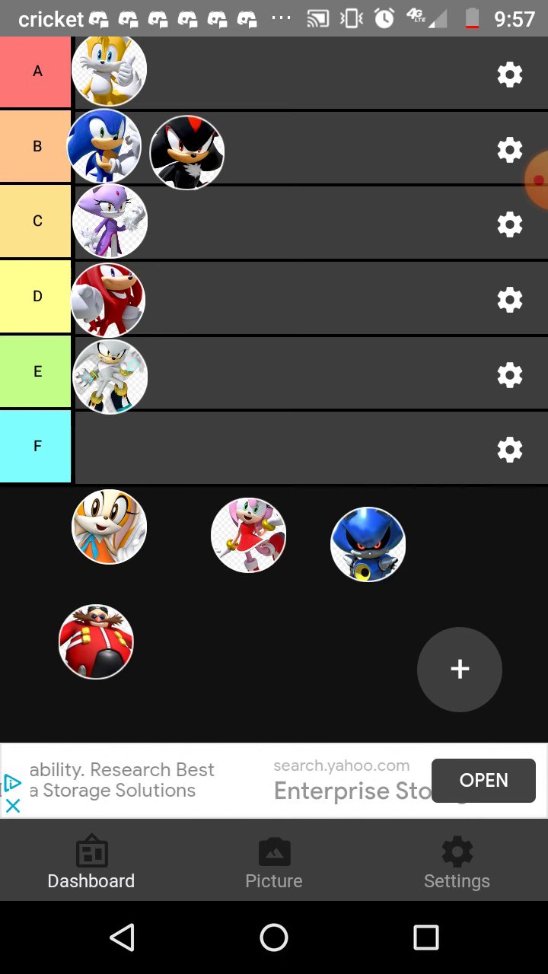
Step: Place Cream in tier C beside Blaze and shift Amy and Metal Sonic left in the pool
mouse_move(109, 527)
mouse_down()
mouse_move(182, 415)
mouse_move(200, 276)
mouse_move(183, 220)
mouse_up()
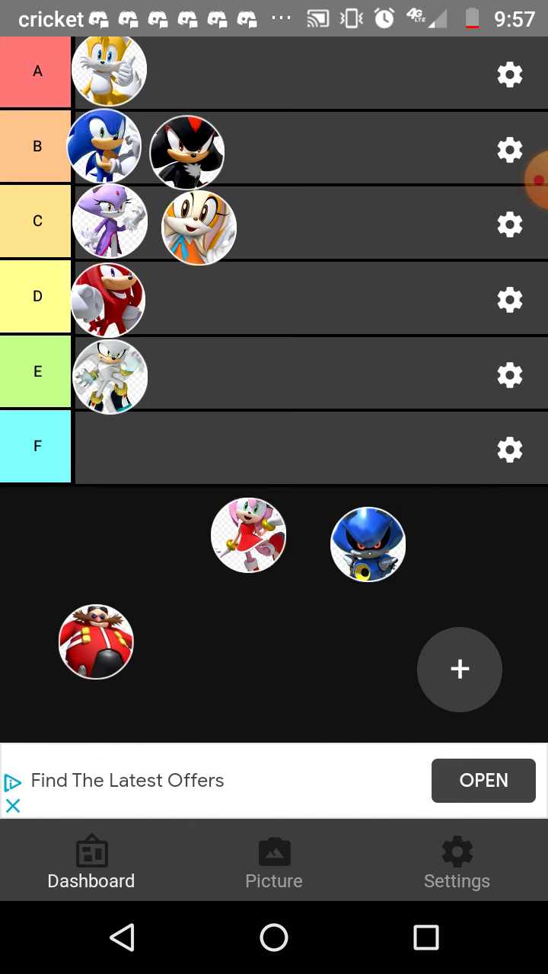
drag(248, 535, 85, 538)
drag(367, 544, 198, 544)
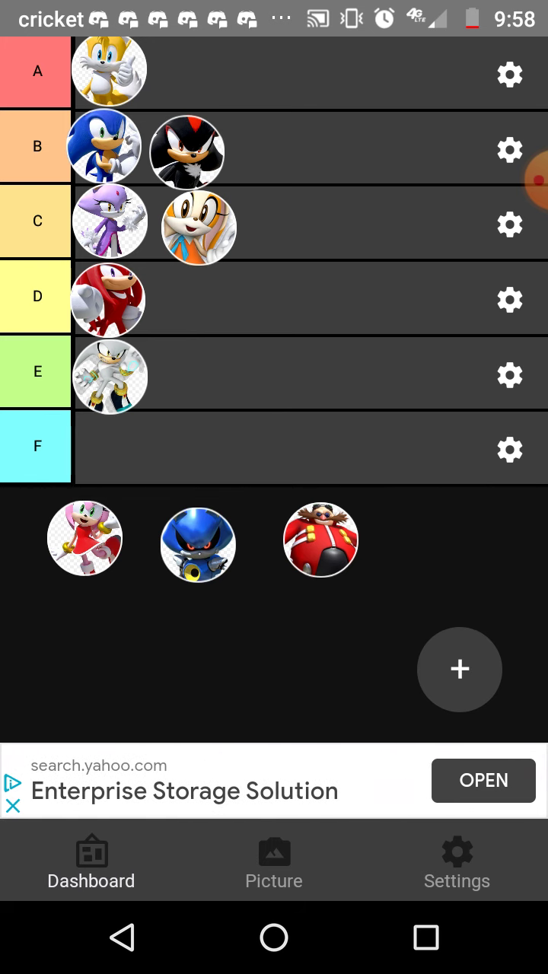
Step: Add Amy to tier B and reorder the row to Sonic, Amy, Shadow
mouse_move(84, 538)
mouse_down()
mouse_move(109, 510)
mouse_move(100, 474)
mouse_move(94, 524)
mouse_move(52, 565)
mouse_up()
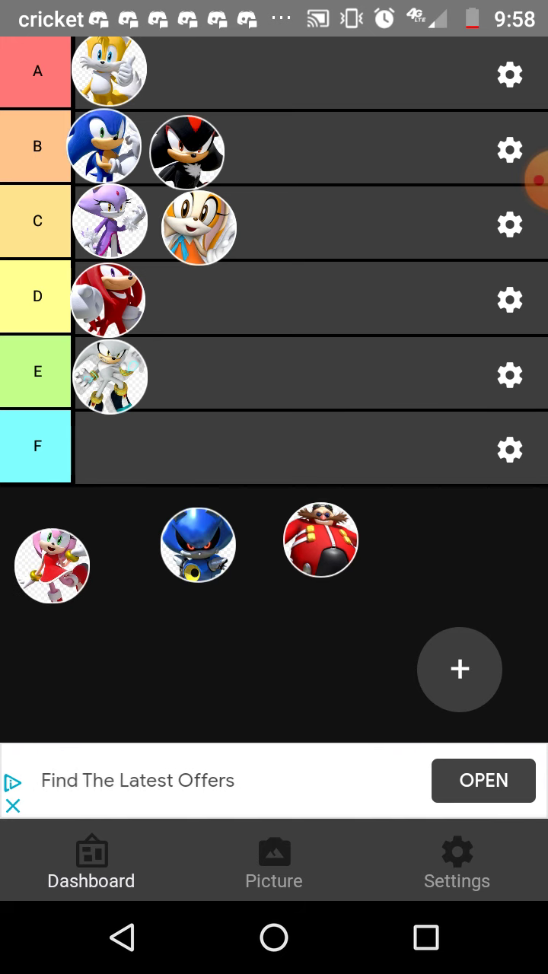
mouse_move(52, 565)
mouse_down()
mouse_move(89, 489)
mouse_move(252, 224)
mouse_move(263, 147)
mouse_move(278, 136)
mouse_up()
drag(186, 152, 339, 140)
drag(274, 138, 191, 146)
mouse_move(340, 140)
mouse_down()
mouse_move(289, 137)
mouse_move(289, 145)
mouse_up()
drag(198, 544, 129, 563)
Step: Move Eggman lower in the pool and place Metal Sonic in tier A beside Tails
drag(320, 539, 266, 583)
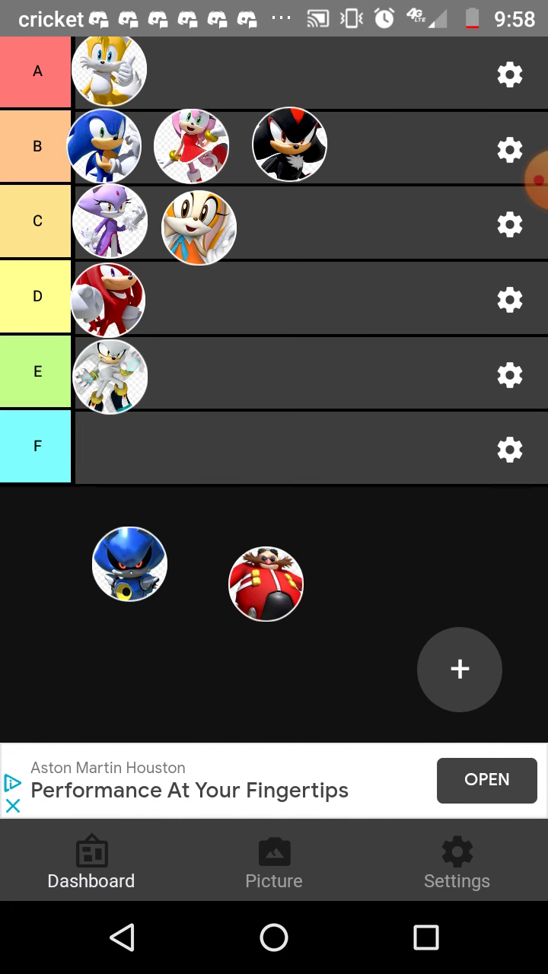
mouse_move(129, 564)
mouse_down()
mouse_move(159, 517)
mouse_move(128, 551)
mouse_up()
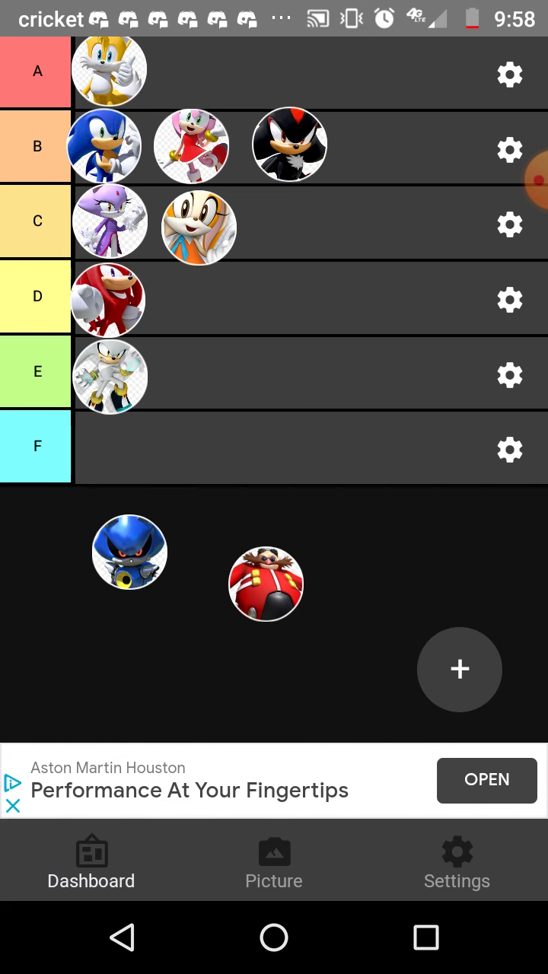
mouse_move(129, 552)
mouse_down()
mouse_move(170, 494)
mouse_move(263, 256)
mouse_move(259, 304)
mouse_move(223, 83)
mouse_move(203, 70)
mouse_move(191, 71)
mouse_up()
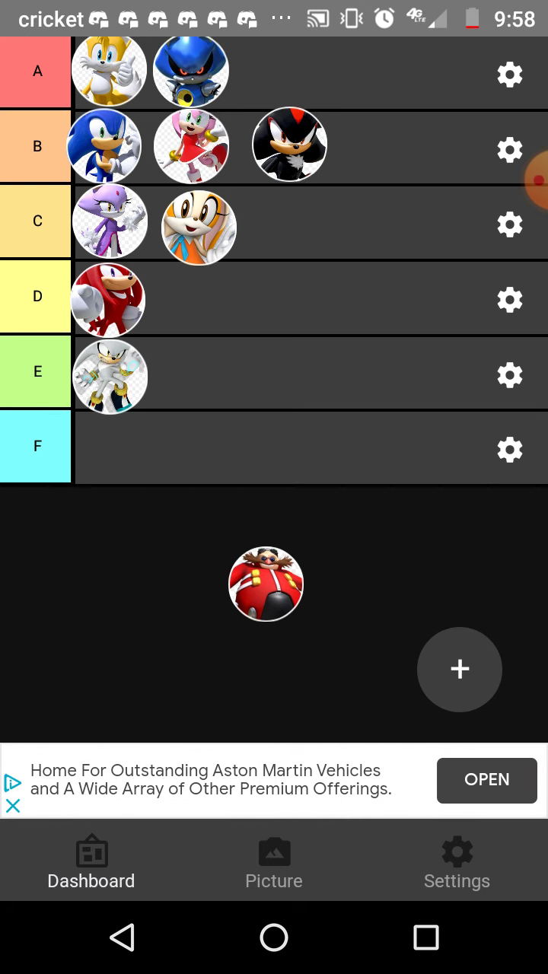
Step: Reposition Eggman, the last unranked icon, within the pool
drag(265, 584, 142, 566)
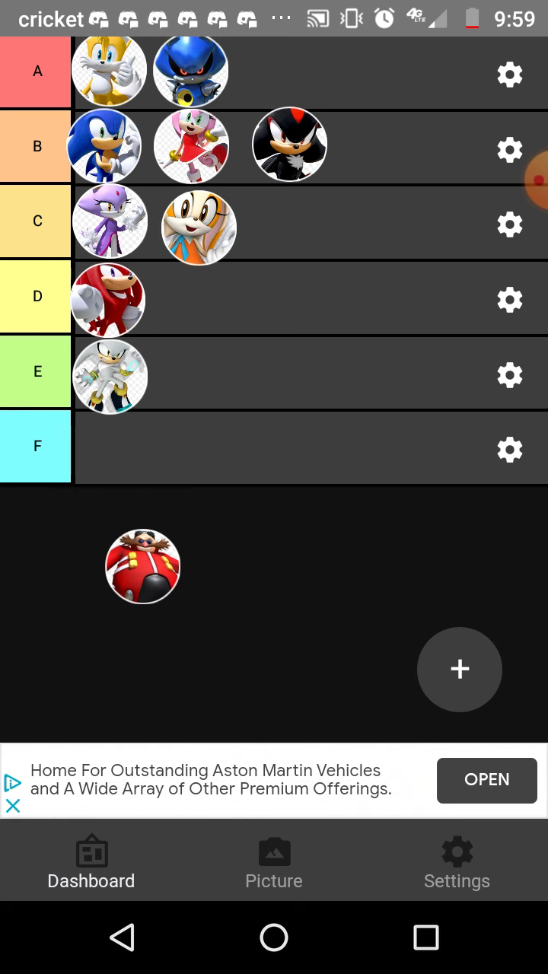
drag(142, 566, 181, 547)
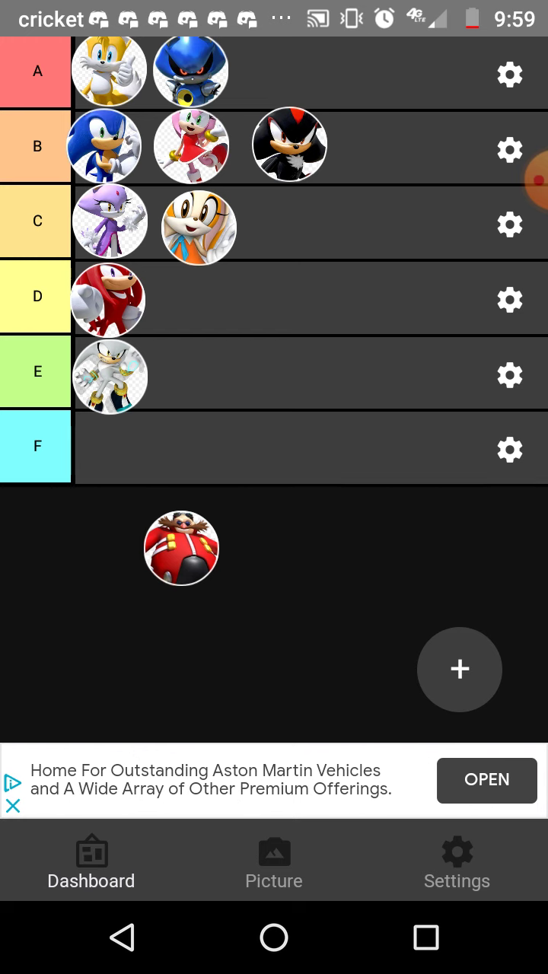
Step: Place Eggman in tier C after Cream, leaving the pool empty
mouse_move(181, 547)
mouse_down()
mouse_move(224, 448)
mouse_move(256, 213)
mouse_move(285, 227)
mouse_up()
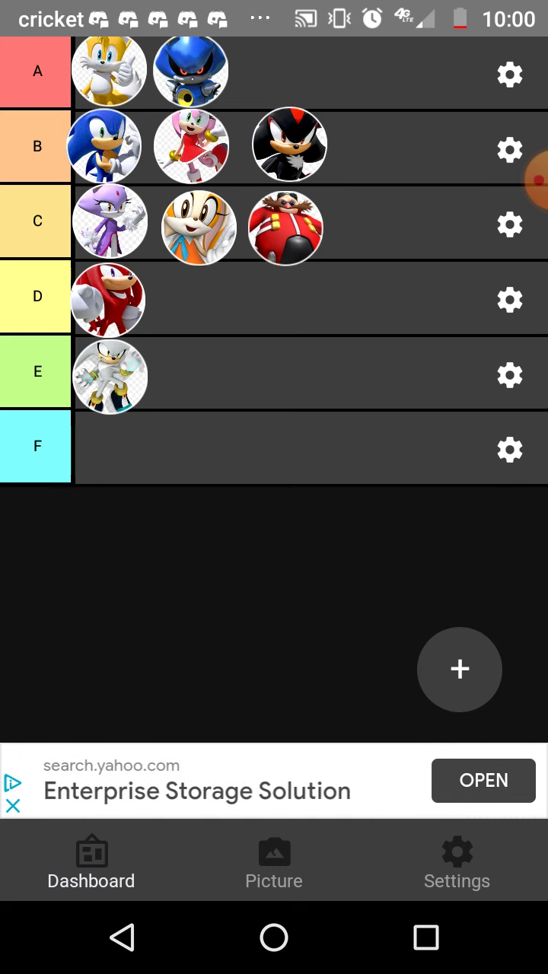
click(537, 180)
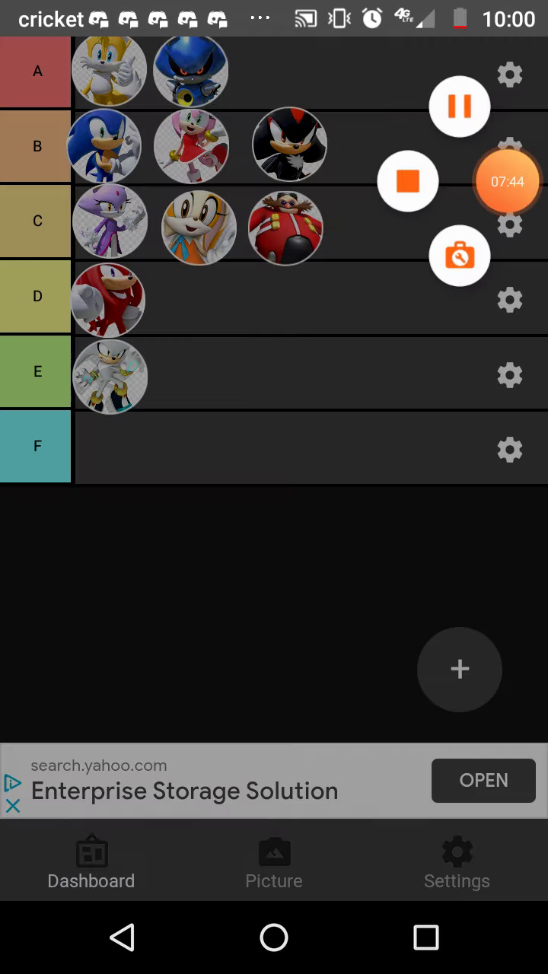